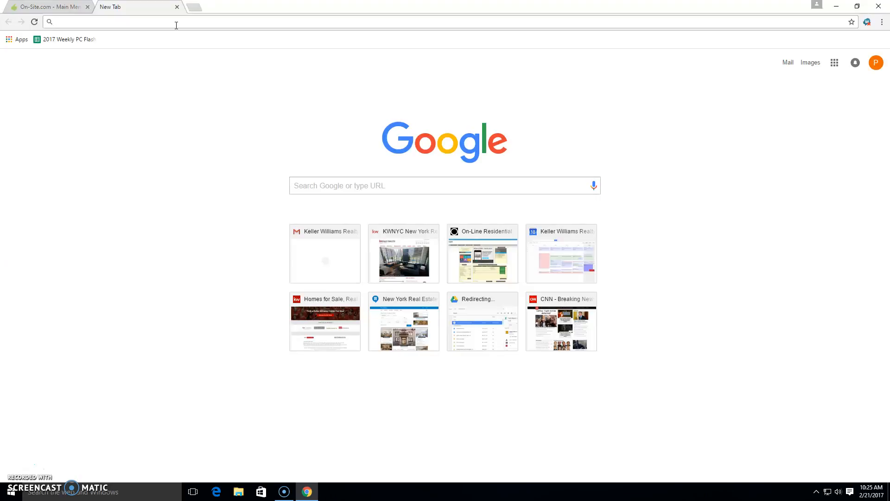
{"action": "type", "text": "www.0"}
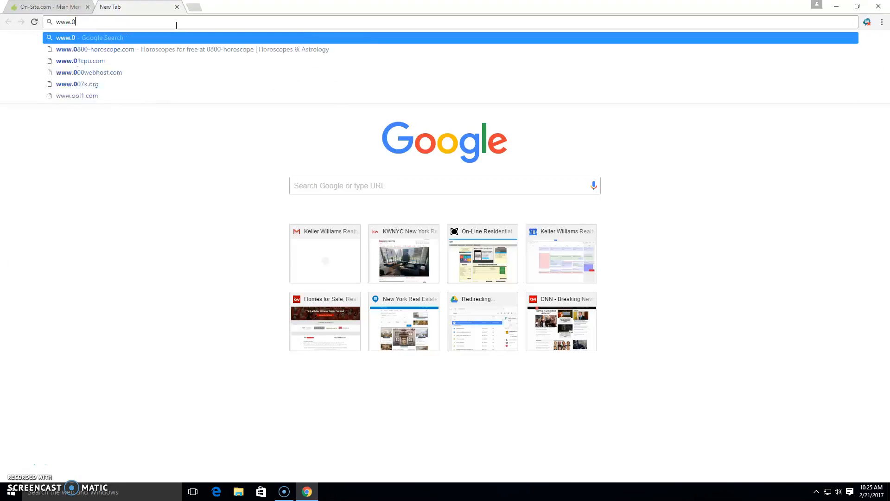
{"action": "key", "text": "BackSpace"}
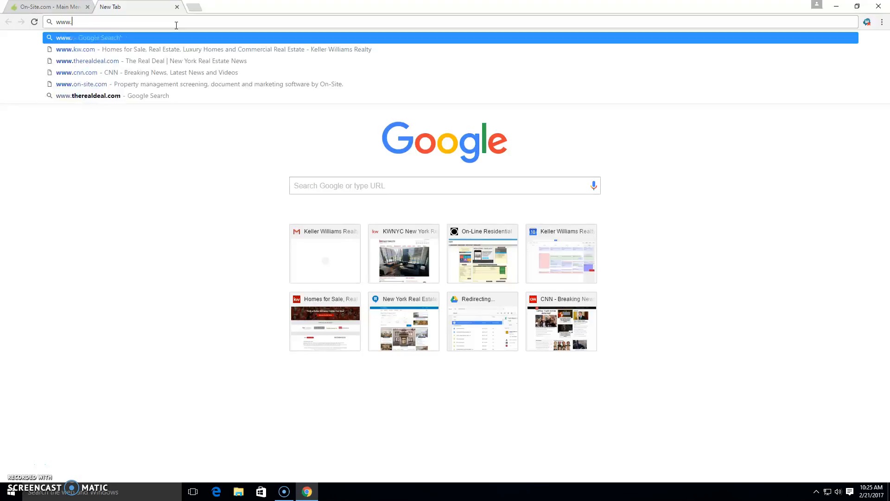
{"action": "type", "text": "on-site.com"}
{"action": "key", "text": "Return"}
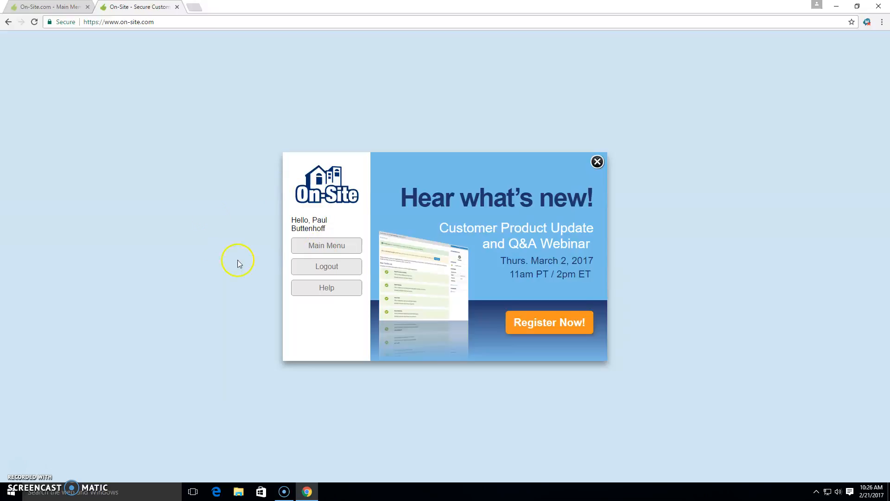
Copy the selected broker's direct application link from the Share Your Application Link section of the On-Site main menu
{"action": "left_click", "coordinate": [41, 7]}
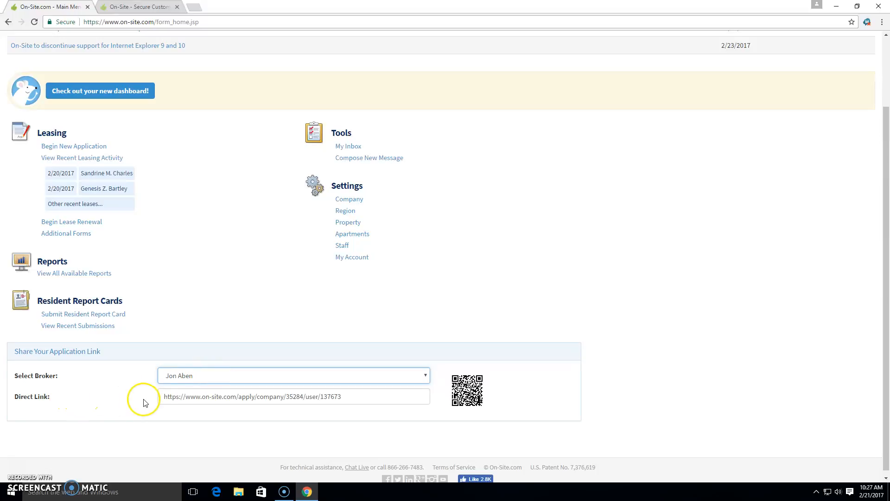
{"action": "left_click", "coordinate": [349, 396]}
{"action": "key", "text": "ctrl+c"}
{"action": "right_click", "coordinate": [208, 399]}
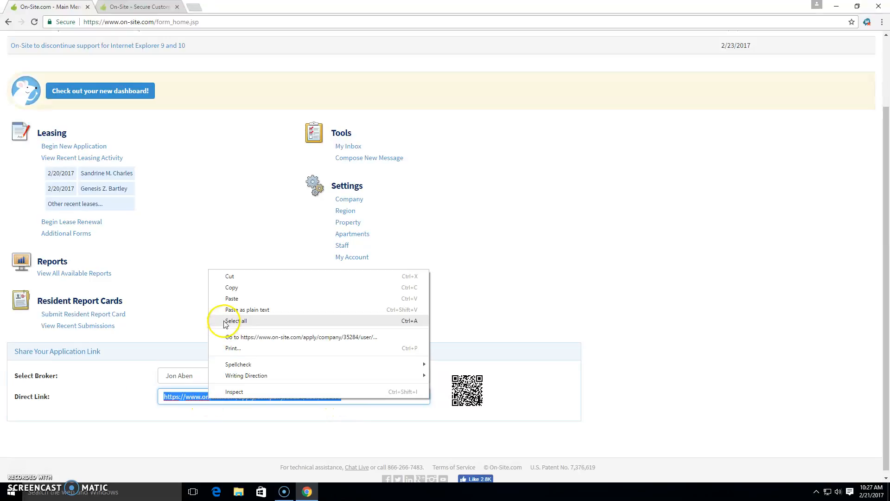
{"action": "left_click", "coordinate": [232, 288]}
Open the copied direct application link in another new browser tab
{"action": "left_click", "coordinate": [193, 8]}
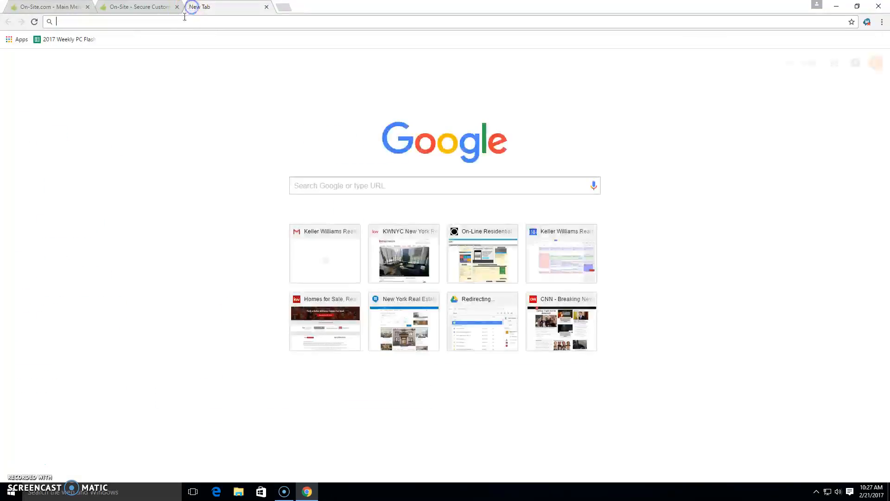
{"action": "right_click", "coordinate": [185, 22]}
{"action": "left_click", "coordinate": [210, 66]}
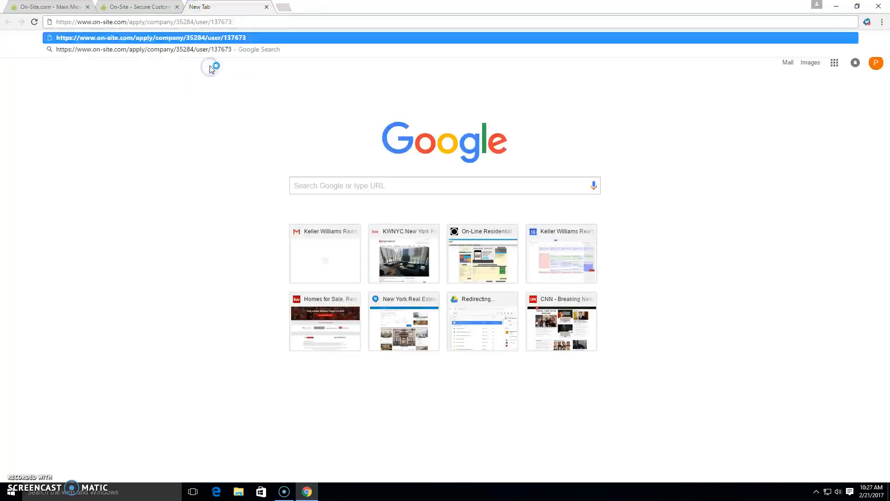
{"action": "key", "text": "Return"}
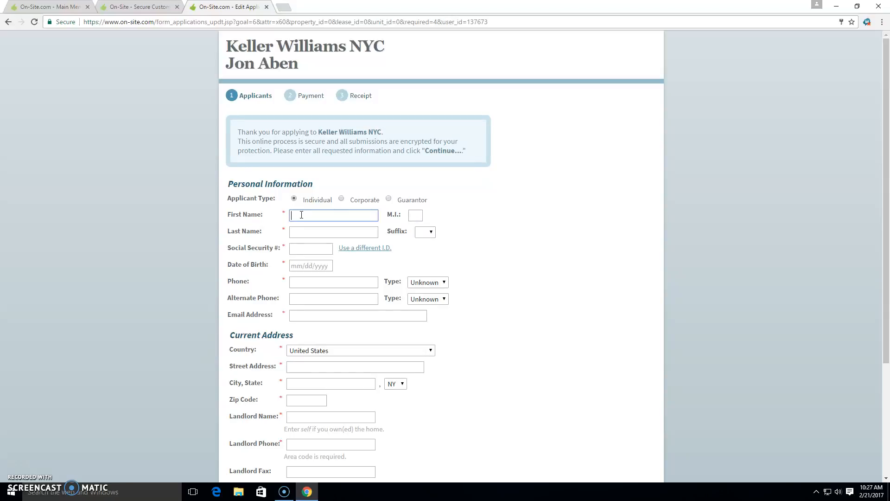
Look through the online application form's Personal Information and Current Address sections, down to the Save and Continue option
{"action": "scroll", "coordinate": [327, 279], "scroll_direction": "down", "scroll_amount": 4}
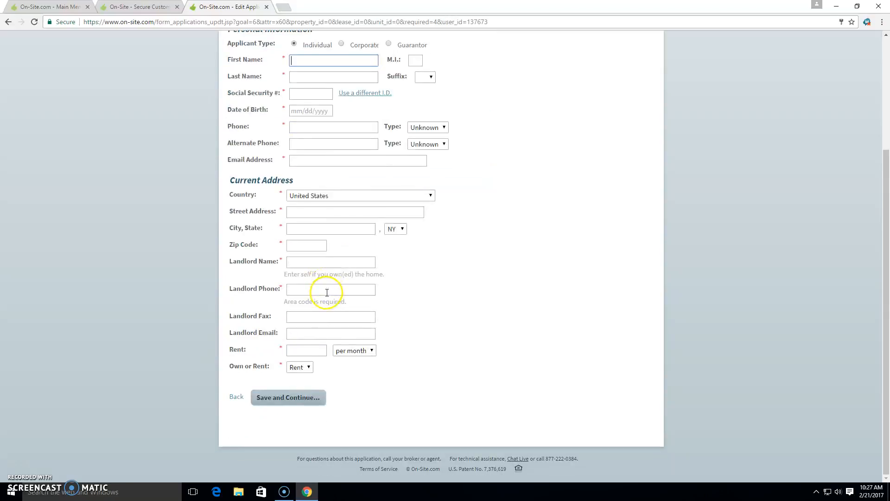
{"action": "left_click", "coordinate": [324, 407]}
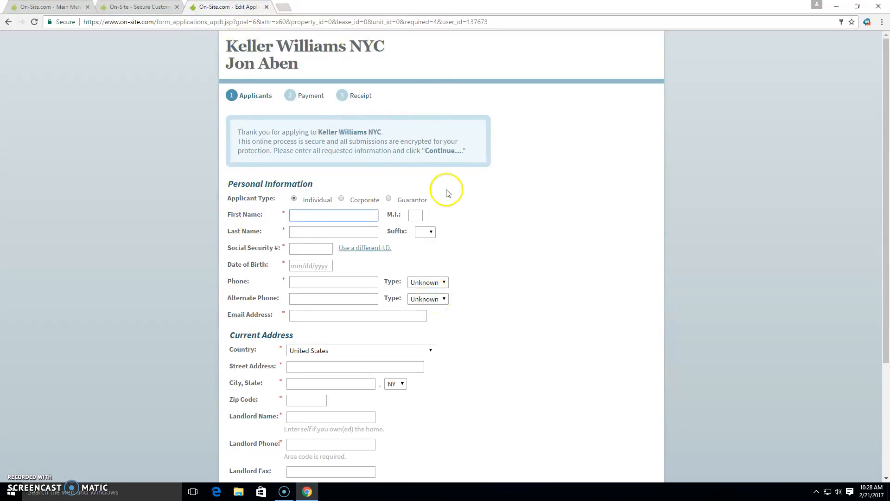
{"action": "scroll", "coordinate": [376, 260], "scroll_direction": "down", "scroll_amount": 2}
{"action": "scroll", "coordinate": [371, 278], "scroll_direction": "down", "scroll_amount": 1}
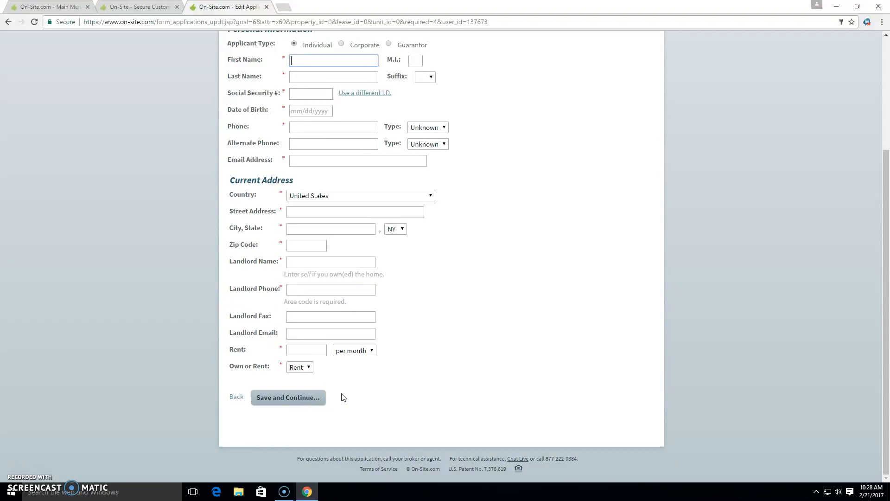
{"action": "scroll", "coordinate": [343, 398], "scroll_direction": "up", "scroll_amount": 3}
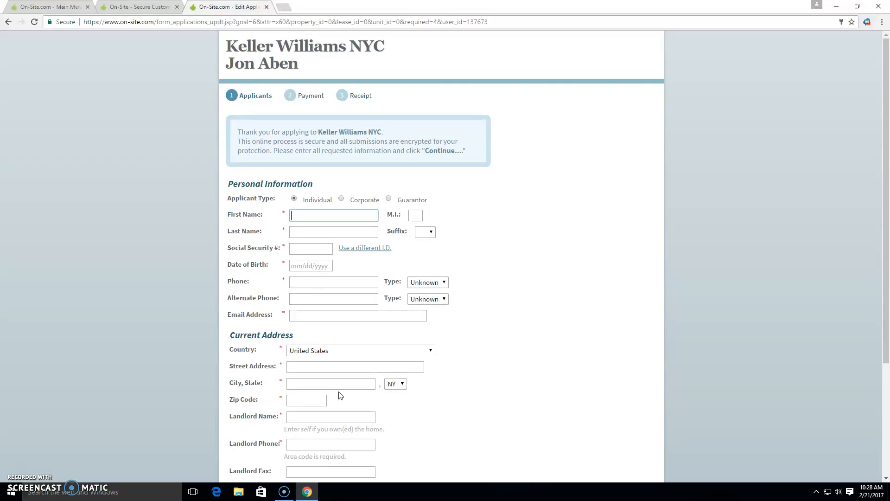
{"action": "scroll", "coordinate": [341, 395], "scroll_direction": "down", "scroll_amount": 3}
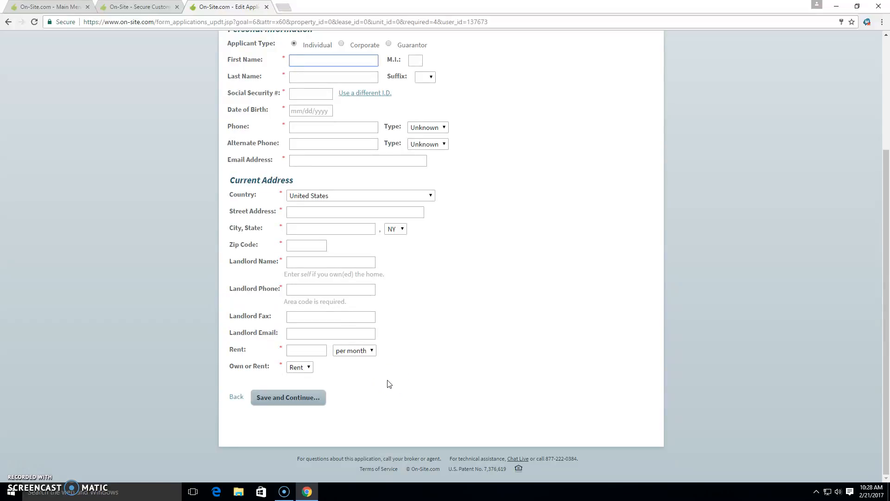
Return to the main menu, request a new application and log back in with the prefilled credentials
{"action": "left_click", "coordinate": [147, 8]}
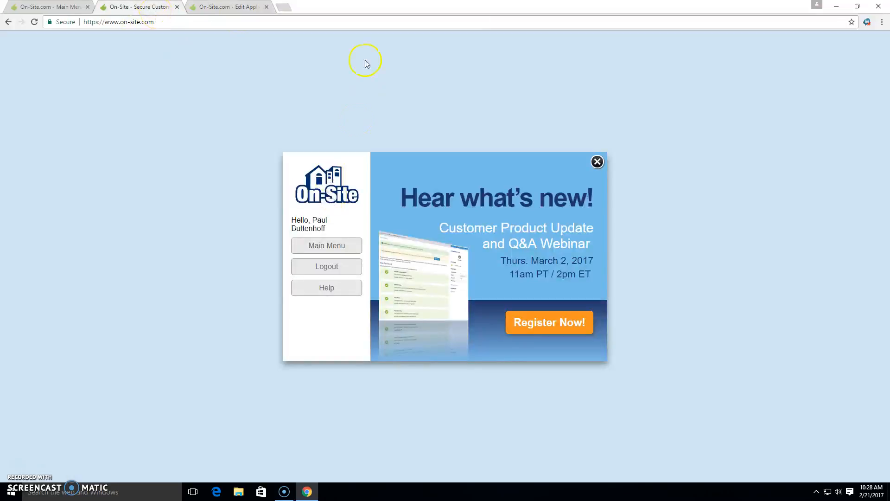
{"action": "left_click", "coordinate": [56, 7]}
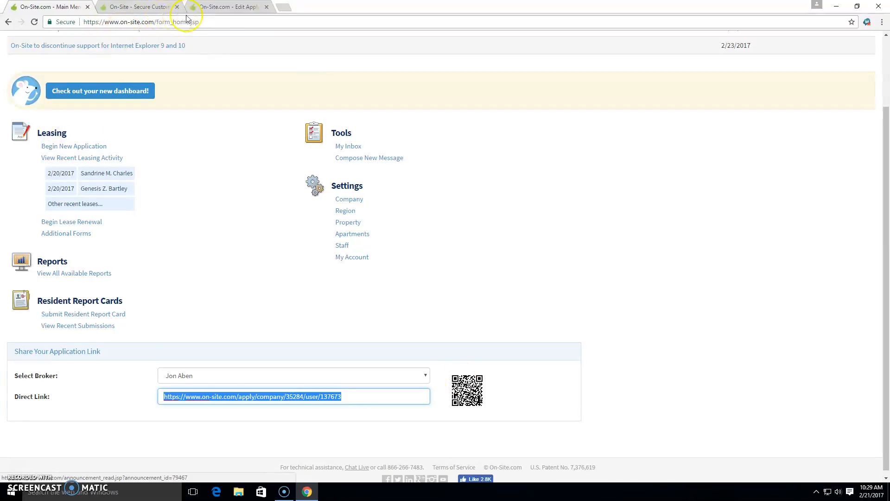
{"action": "left_click", "coordinate": [65, 146]}
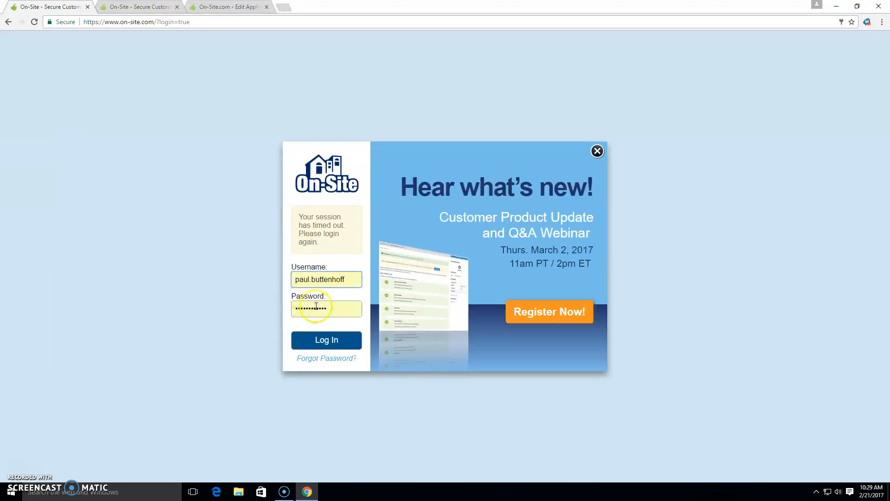
{"action": "left_click", "coordinate": [323, 339]}
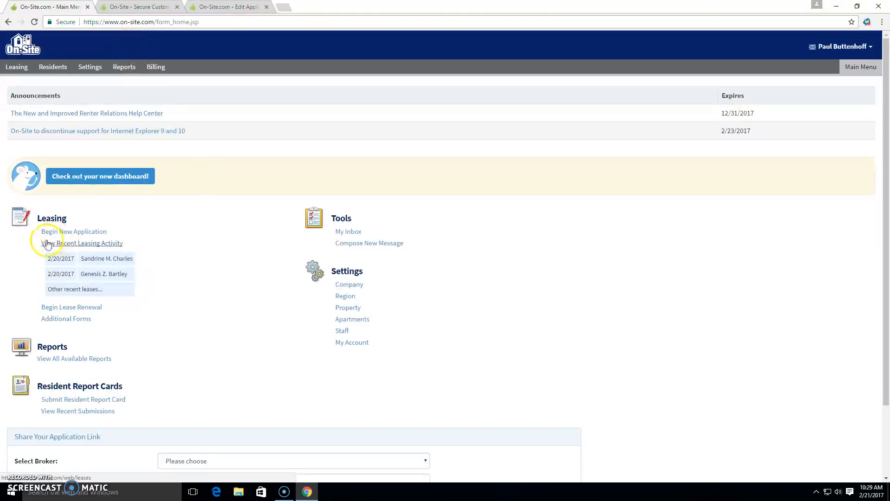
Begin a new application from the Leasing section and choose Keller Williams NYC as the community
{"action": "left_click", "coordinate": [62, 231]}
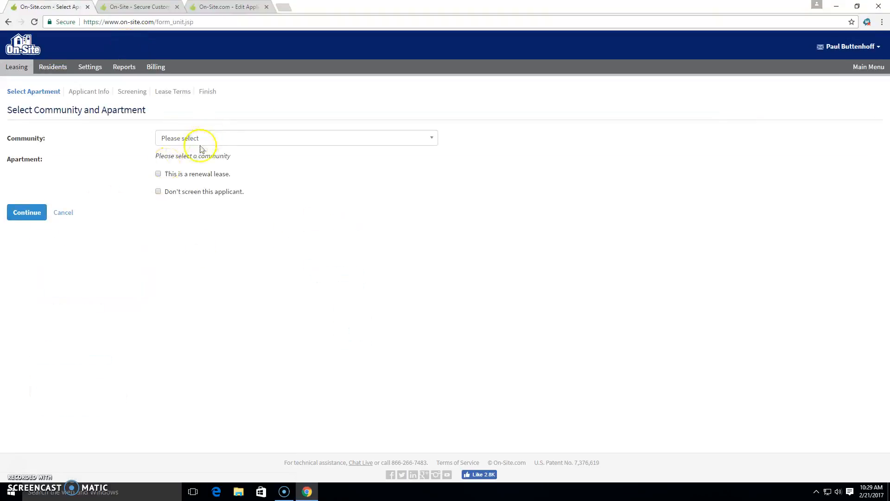
{"action": "left_click", "coordinate": [236, 138]}
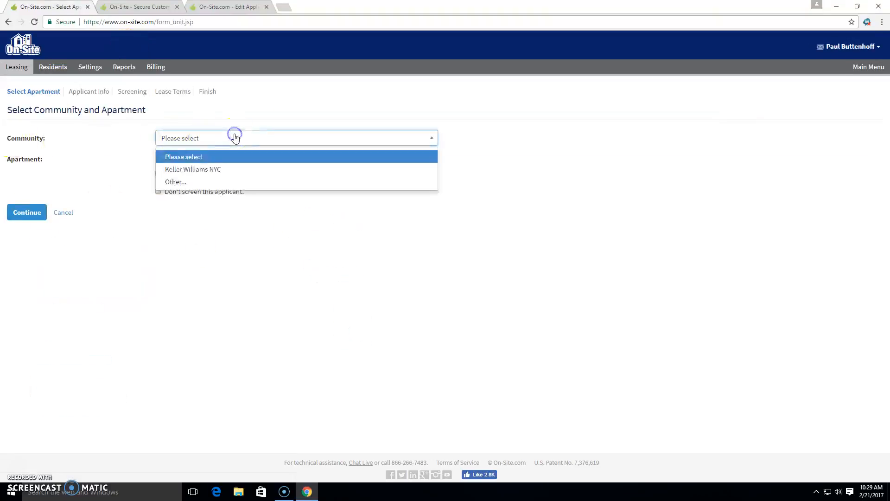
{"action": "left_click", "coordinate": [201, 175]}
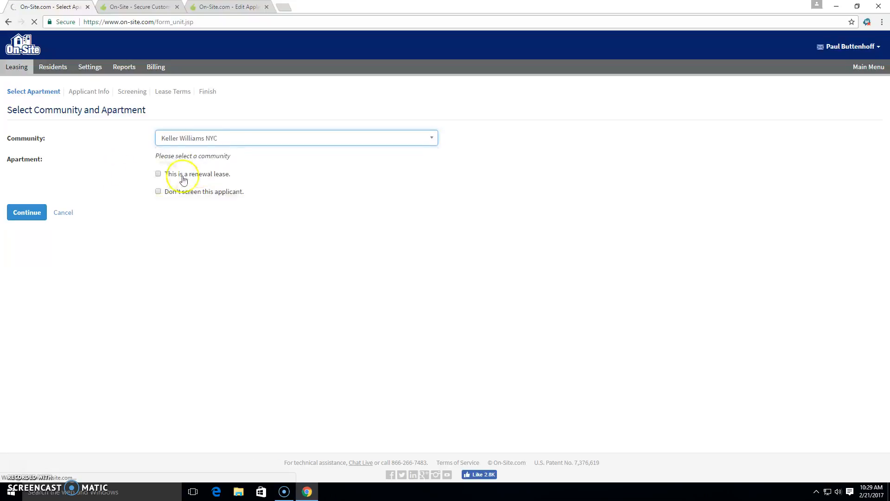
{"action": "left_click", "coordinate": [26, 216]}
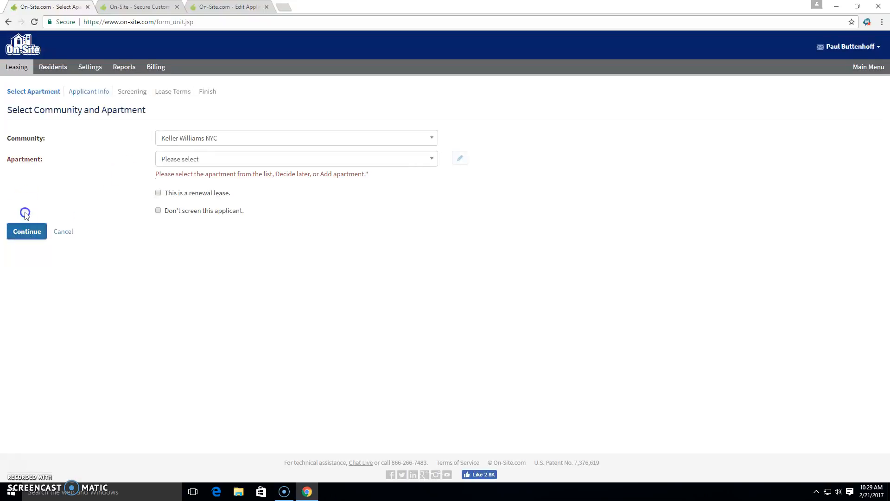
Set the apartment to "Decide later..." and continue to the New Applicant Information form
{"action": "left_click", "coordinate": [282, 162]}
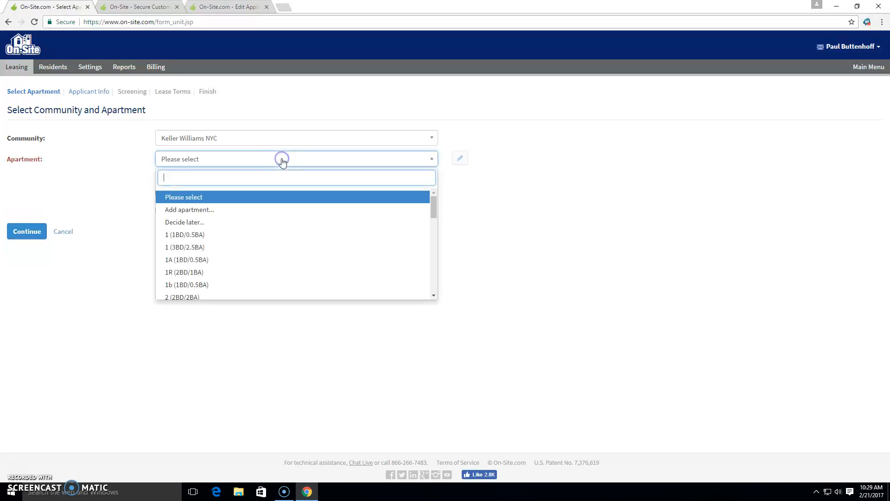
{"action": "left_click", "coordinate": [192, 224]}
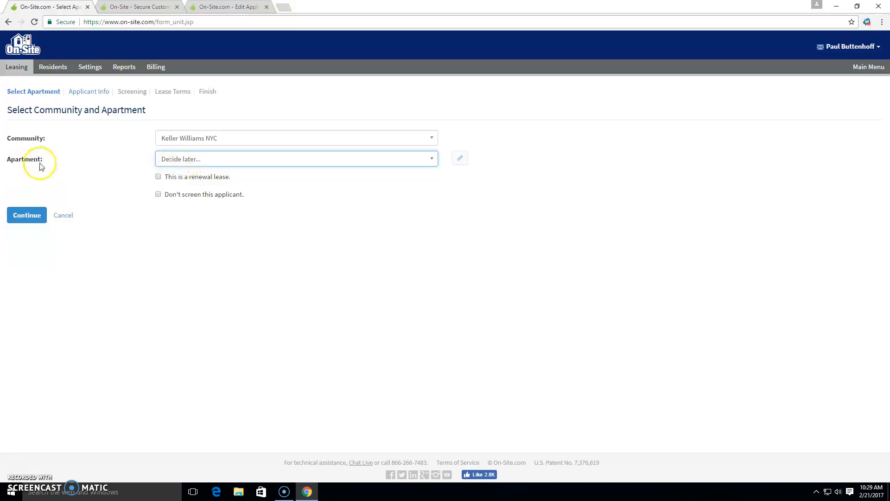
{"action": "left_click", "coordinate": [243, 157]}
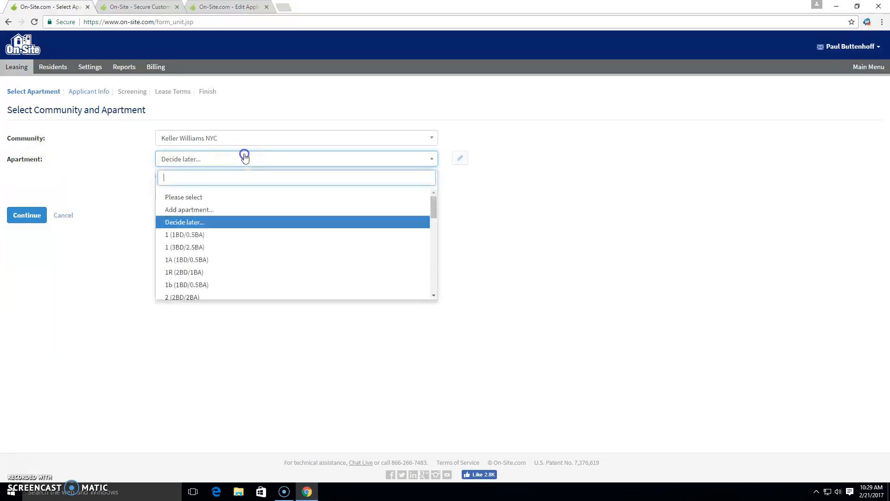
{"action": "left_click", "coordinate": [181, 224]}
{"action": "left_click", "coordinate": [16, 222]}
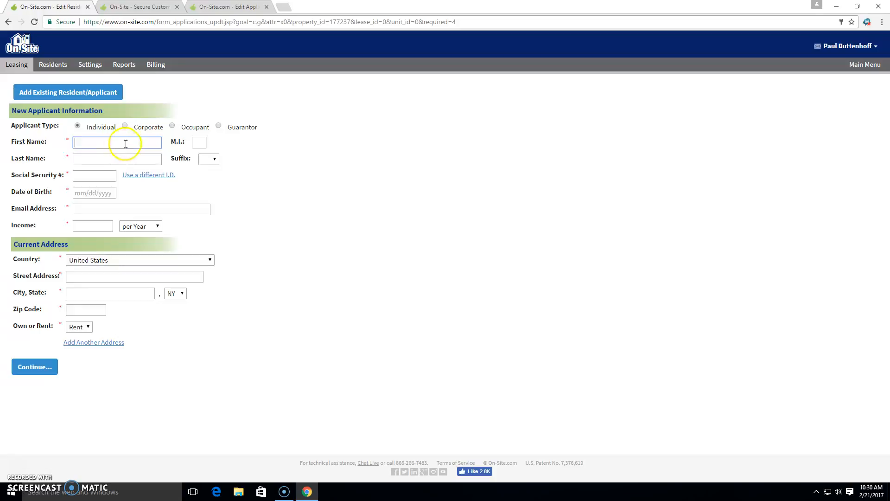
Compare the broker-side New Applicant Information form with the application form opened from the direct link
{"action": "left_click", "coordinate": [36, 367]}
{"action": "left_click", "coordinate": [130, 7]}
{"action": "left_click", "coordinate": [217, 7]}
{"action": "scroll", "coordinate": [166, 178], "scroll_direction": "up", "scroll_amount": 3}
Open the Main Menu from the On-Site home page in its own browser tab
{"action": "left_click", "coordinate": [140, 12]}
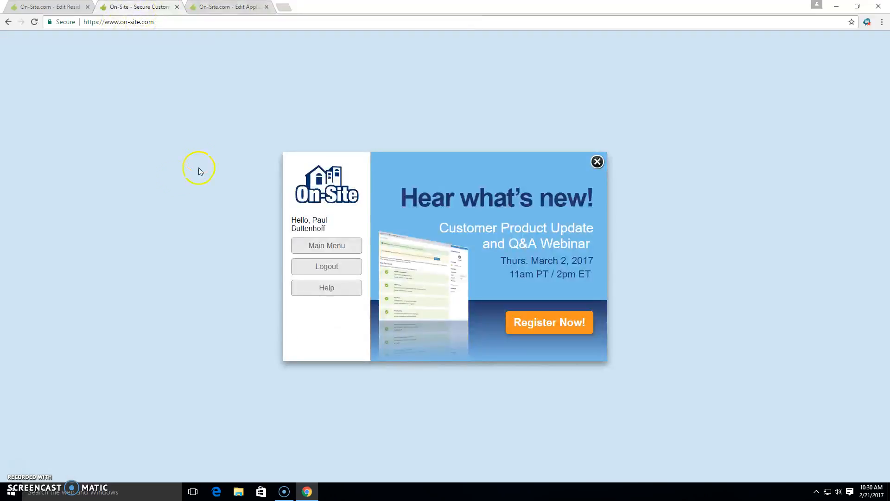
{"action": "left_click", "coordinate": [329, 247]}
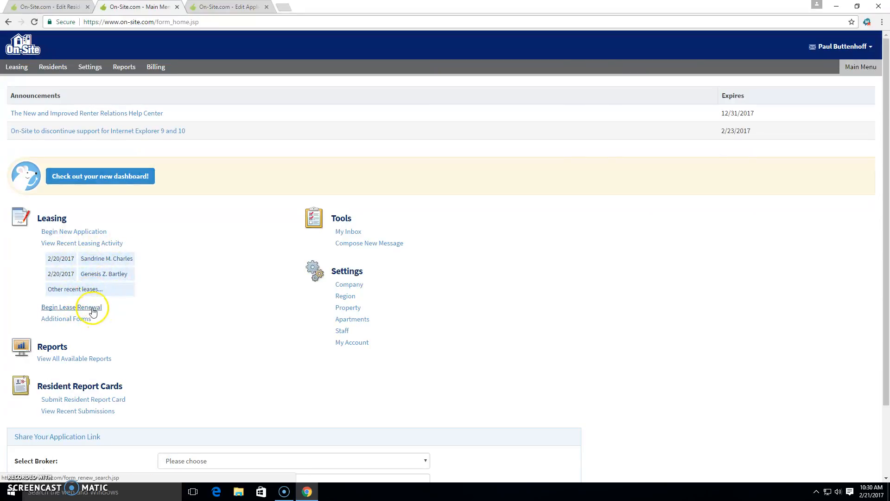
Review both application forms once more and return to the Share Your Application Link section of the main menu
{"action": "left_click", "coordinate": [57, 9]}
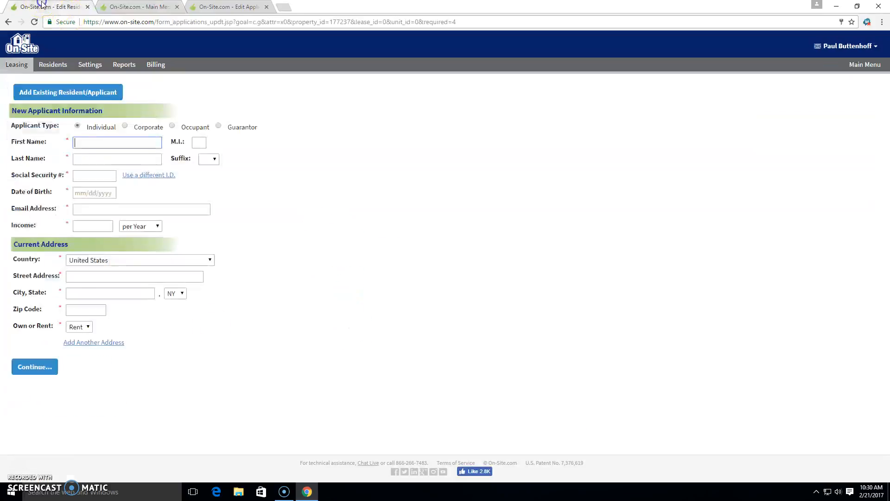
{"action": "left_click", "coordinate": [206, 7]}
{"action": "left_click", "coordinate": [66, 9]}
{"action": "left_click", "coordinate": [131, 7]}
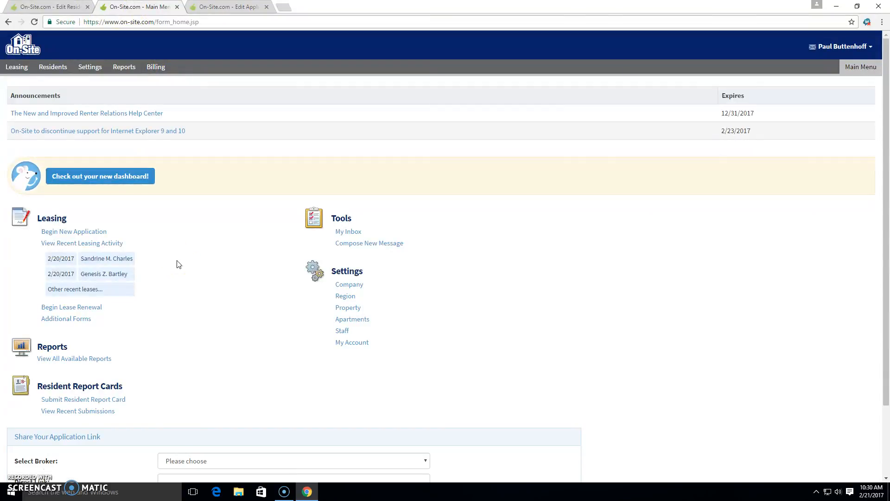
{"action": "scroll", "coordinate": [202, 306], "scroll_direction": "down", "scroll_amount": 2}
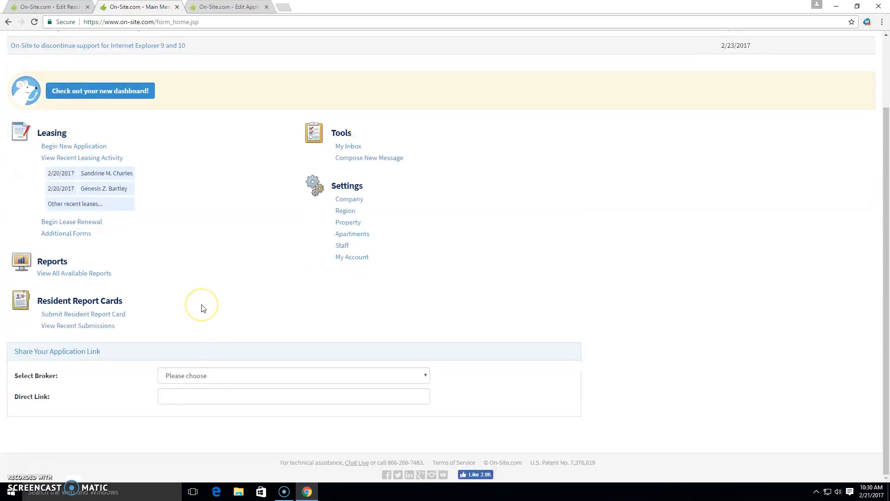